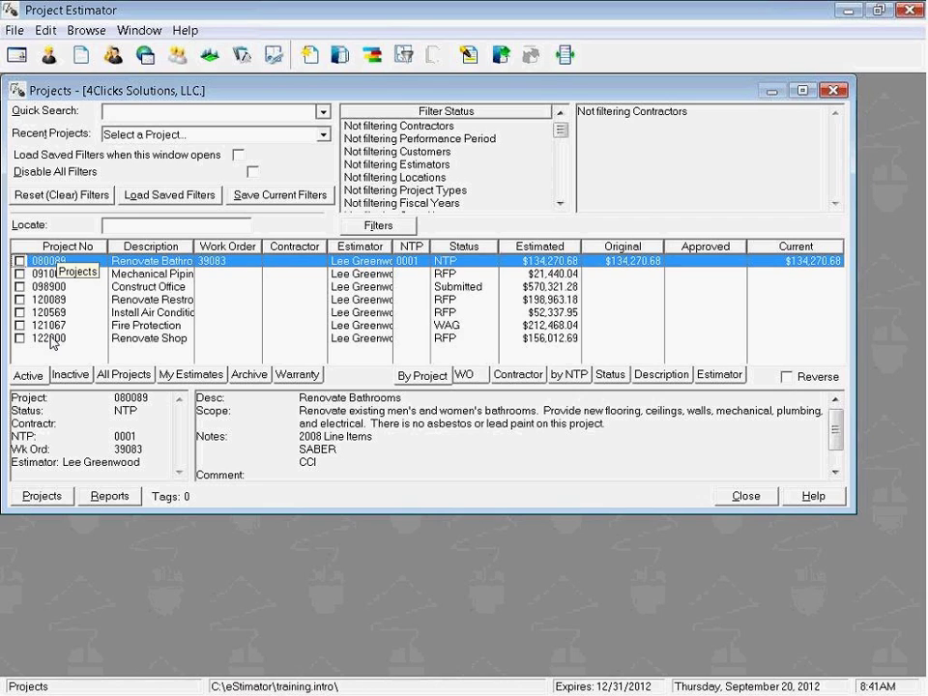
Step: Examine the commands available for the project list, the filter status list and the project description area
{"action": "left_click", "coordinate": [44, 496]}
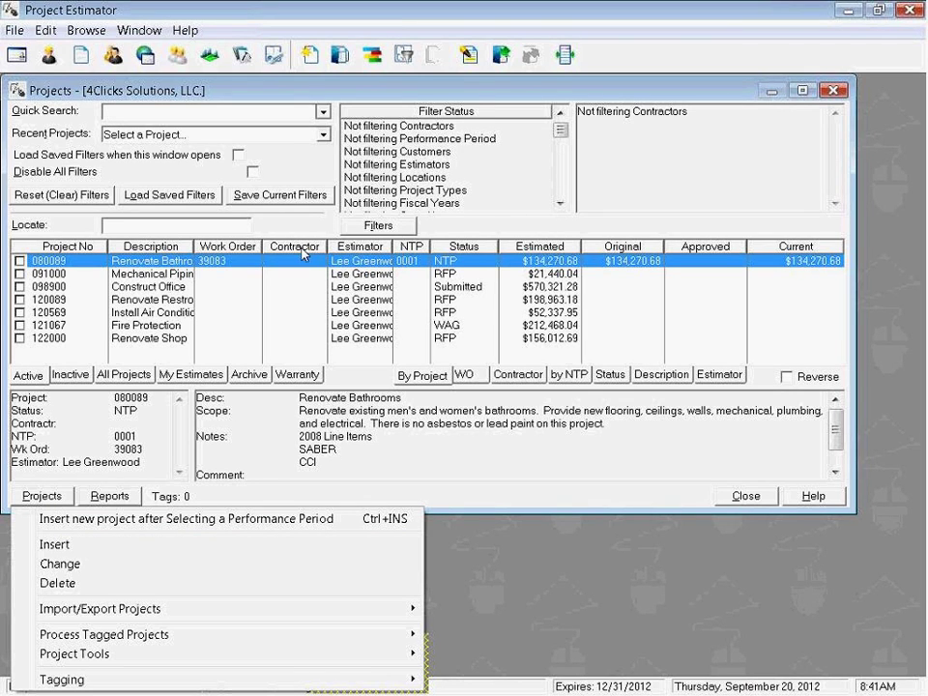
{"action": "left_click", "coordinate": [272, 266]}
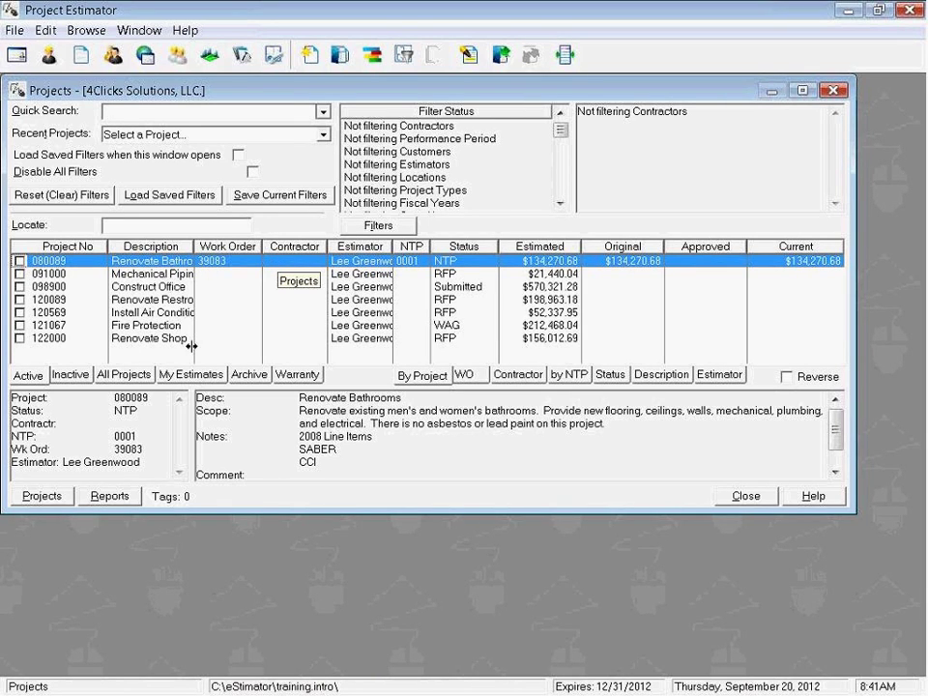
{"action": "right_click", "coordinate": [286, 267]}
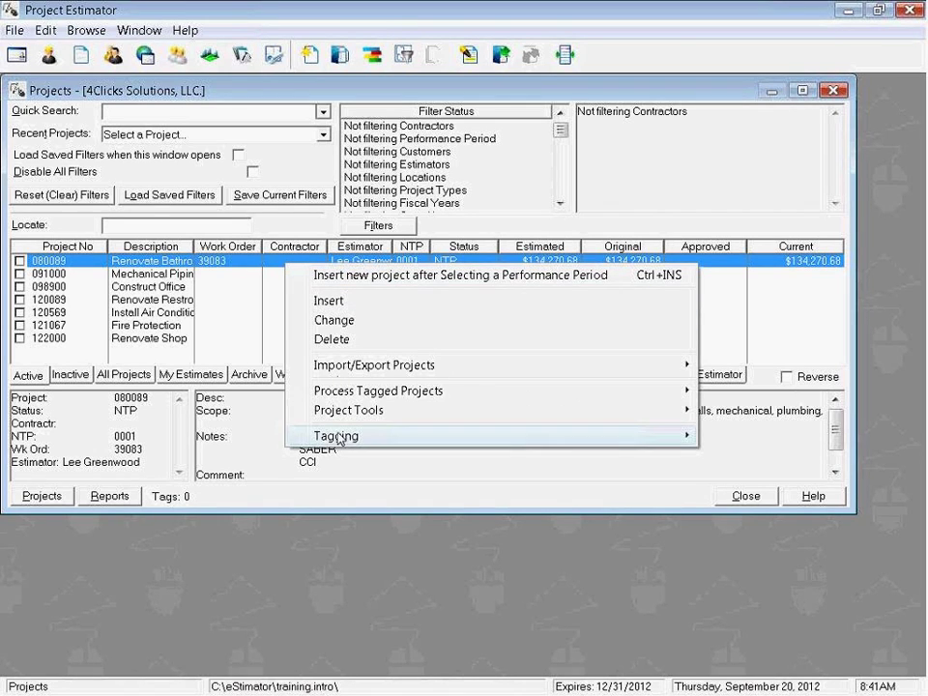
{"action": "left_click", "coordinate": [28, 497]}
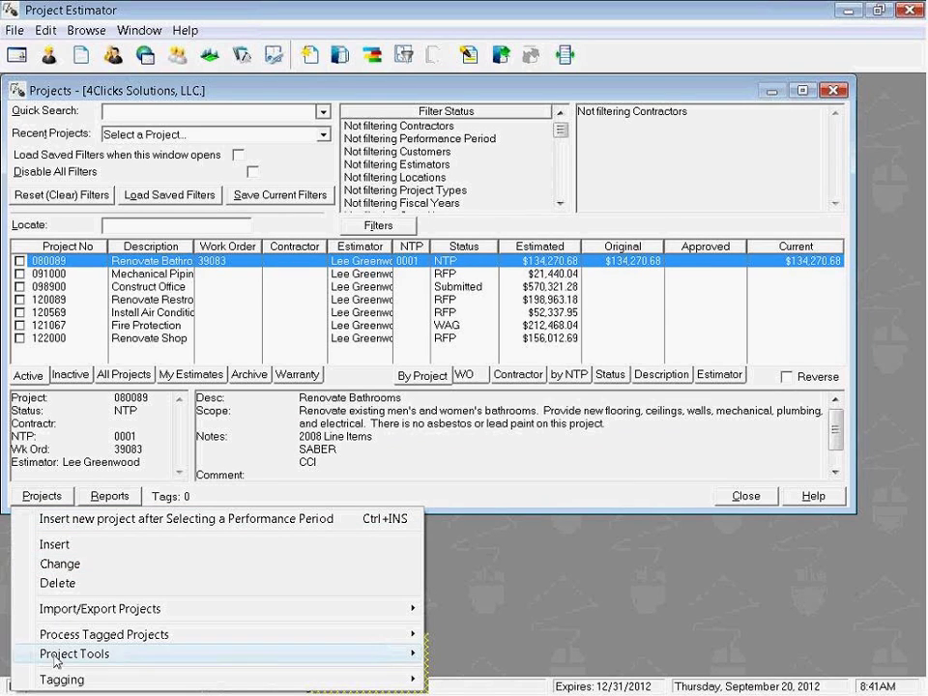
{"action": "right_click", "coordinate": [286, 271]}
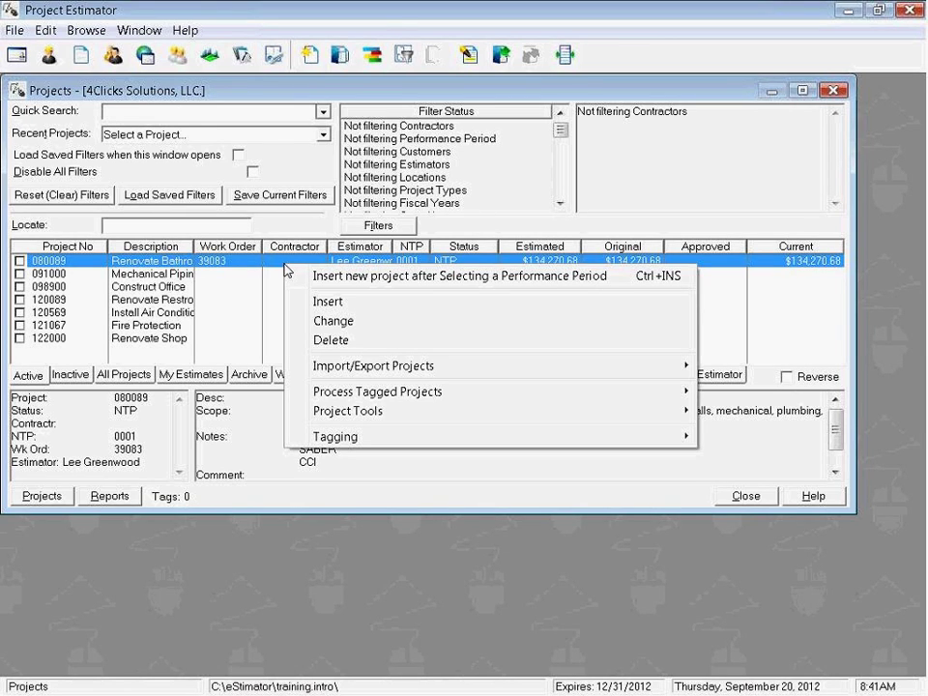
{"action": "left_click", "coordinate": [488, 166]}
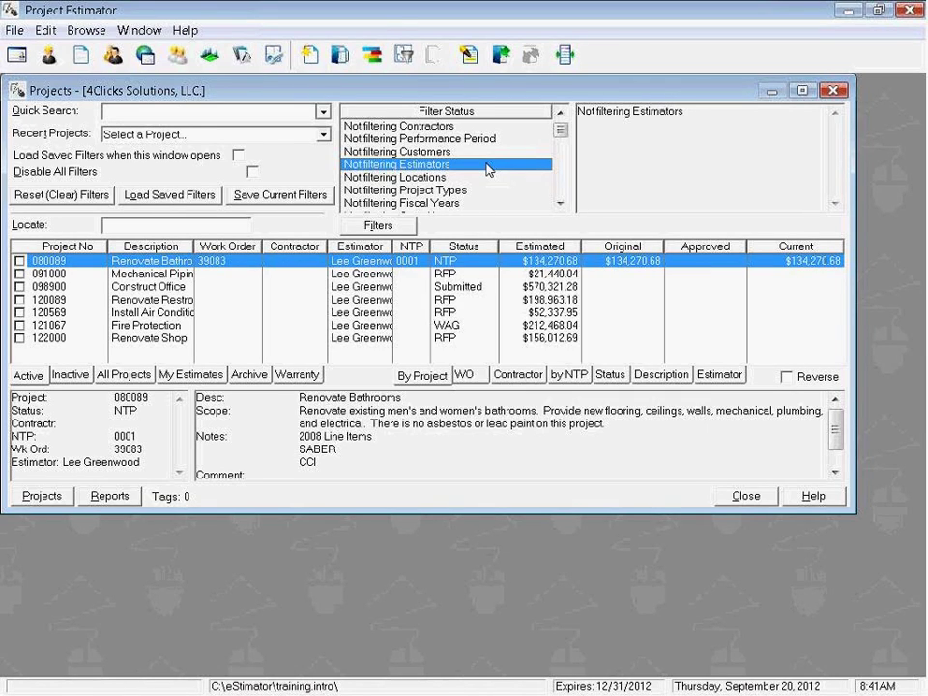
{"action": "right_click", "coordinate": [465, 127]}
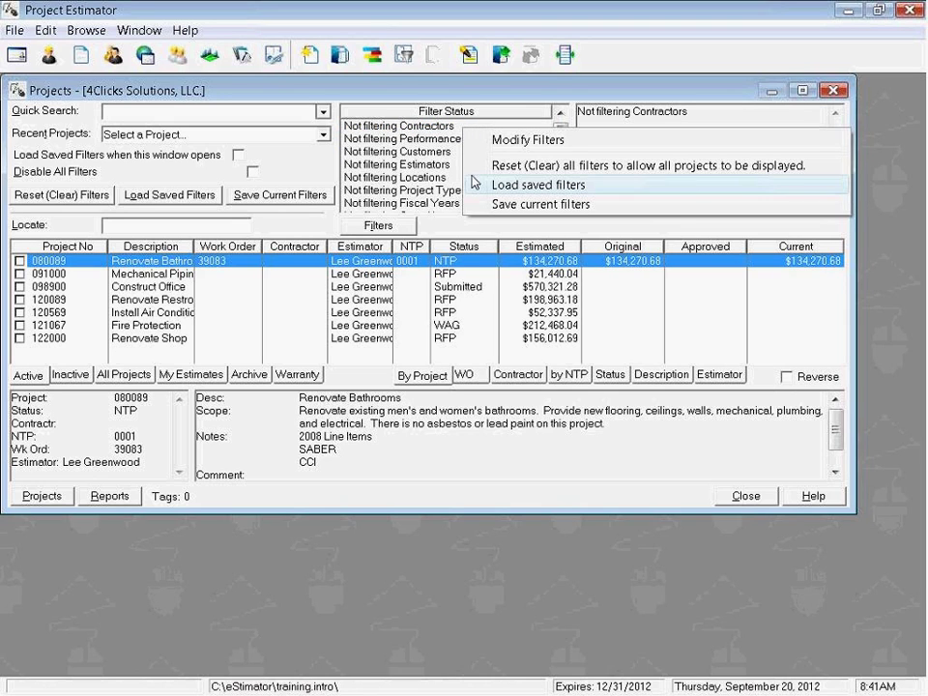
{"action": "left_click", "coordinate": [423, 400]}
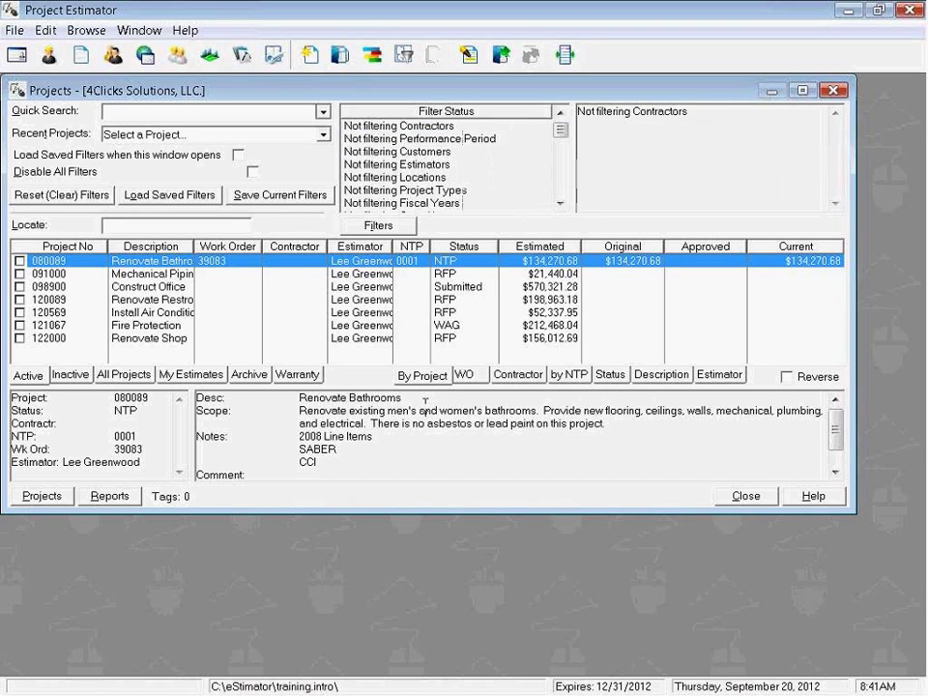
{"action": "right_click", "coordinate": [425, 404]}
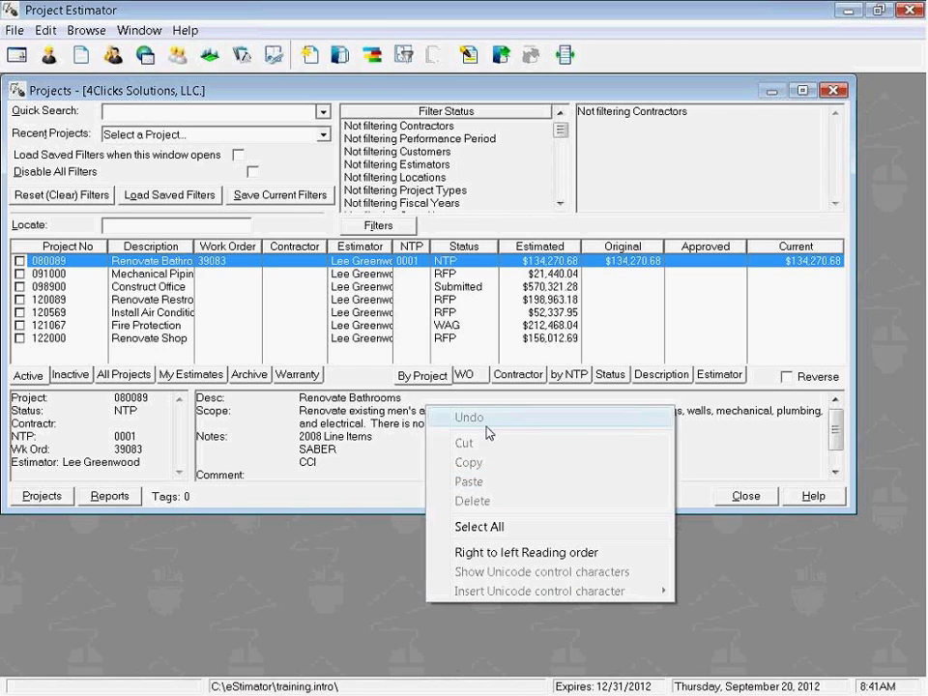
{"action": "left_click", "coordinate": [284, 262]}
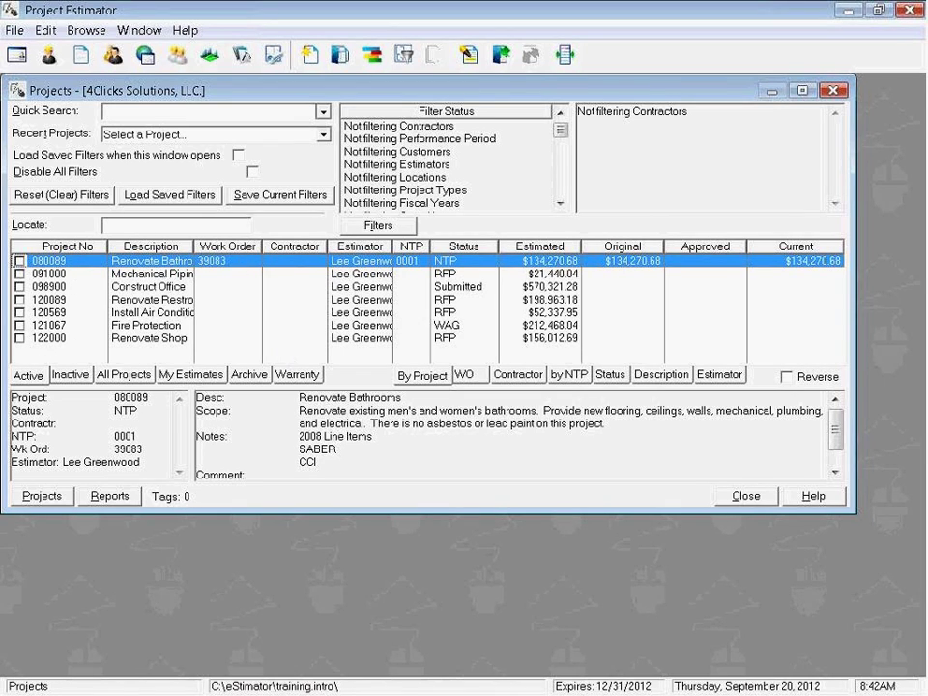
Step: Start a new project under the 2011 SABER performance period with the SABER Standard Hours totalling schema
{"action": "right_click", "coordinate": [244, 270]}
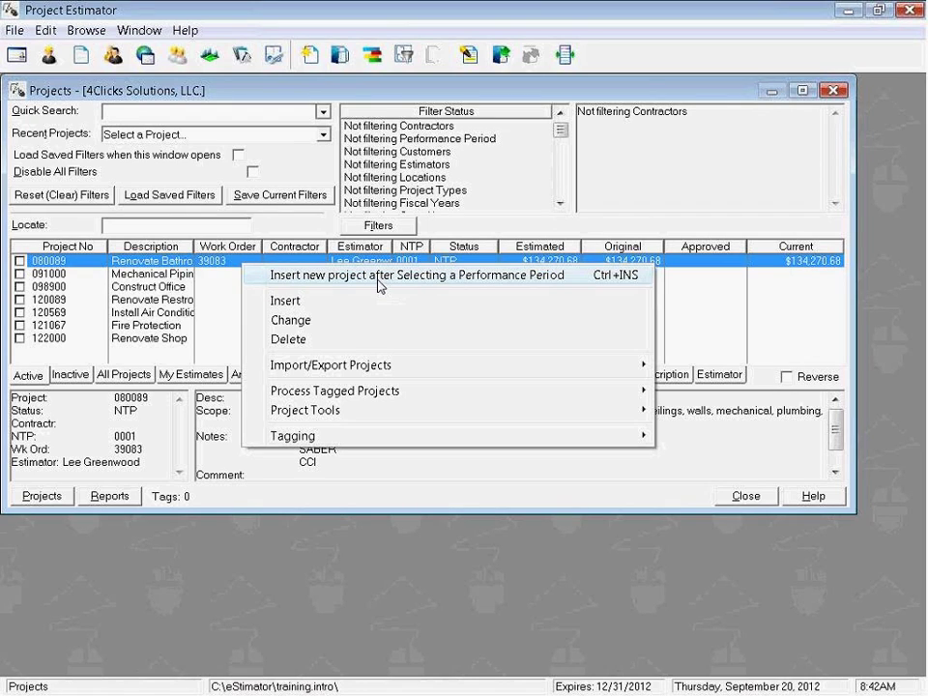
{"action": "left_click", "coordinate": [493, 283]}
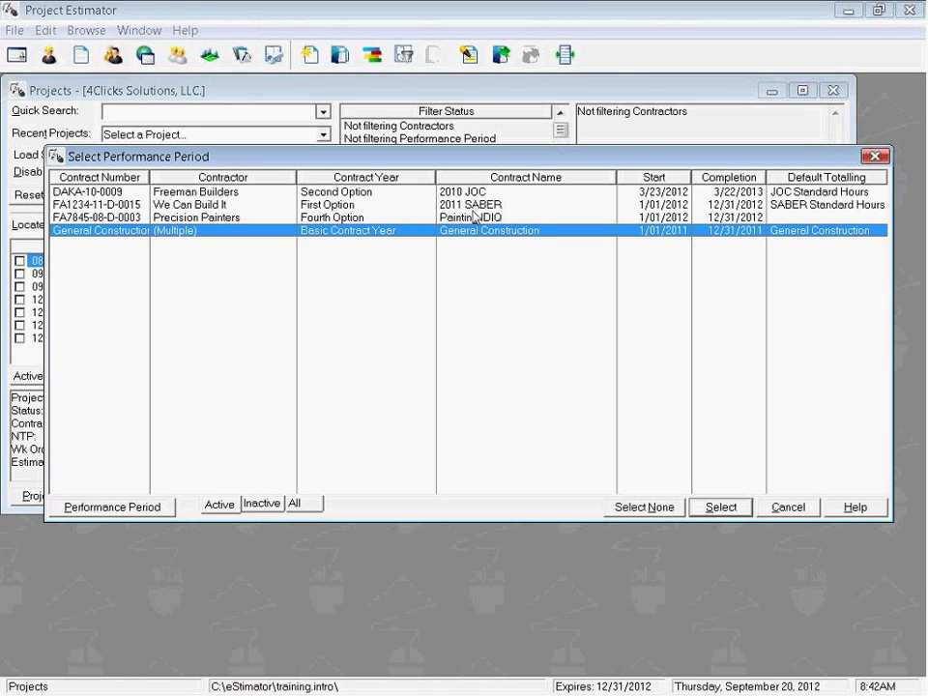
{"action": "left_click", "coordinate": [511, 205]}
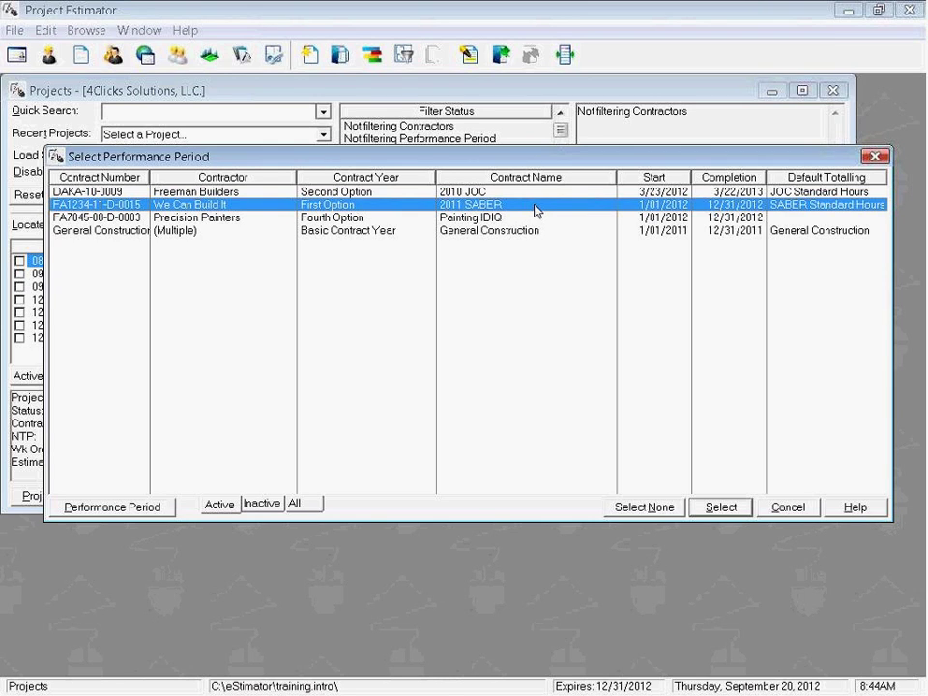
{"action": "right_click", "coordinate": [536, 208]}
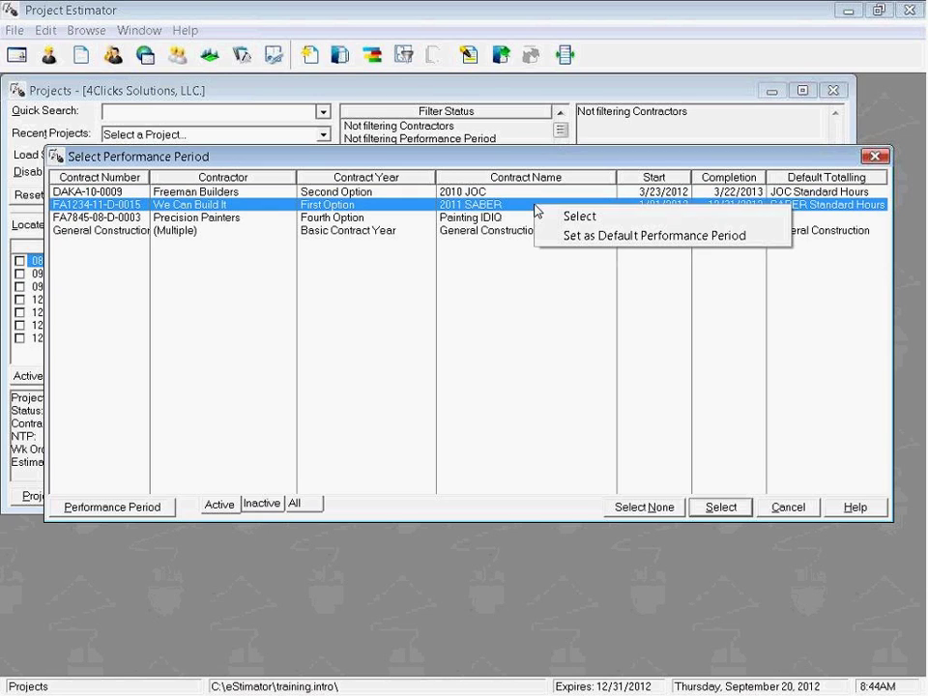
{"action": "left_click", "coordinate": [618, 220]}
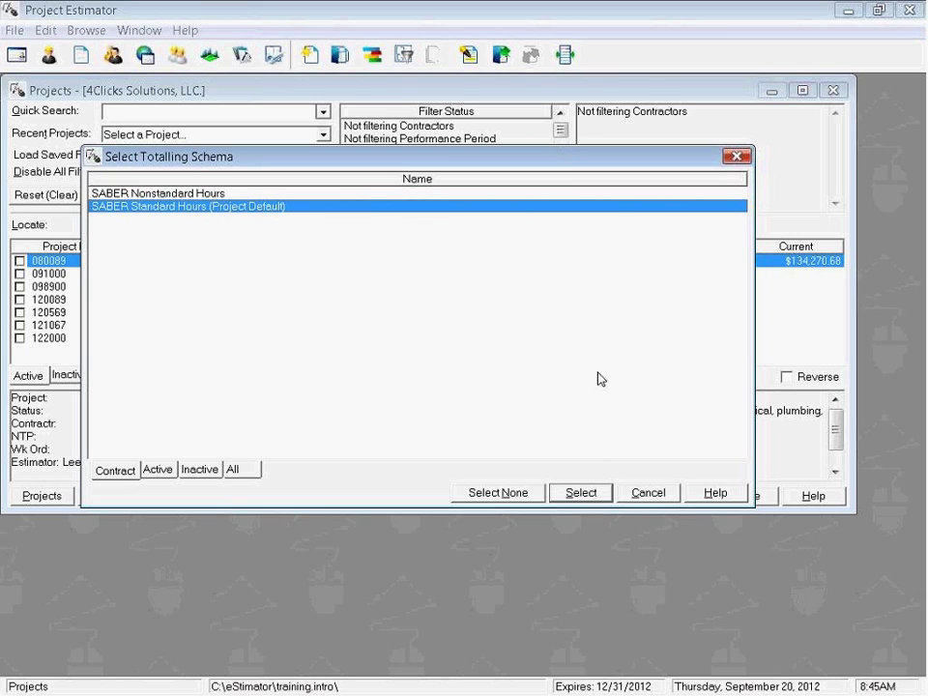
{"action": "right_click", "coordinate": [304, 210]}
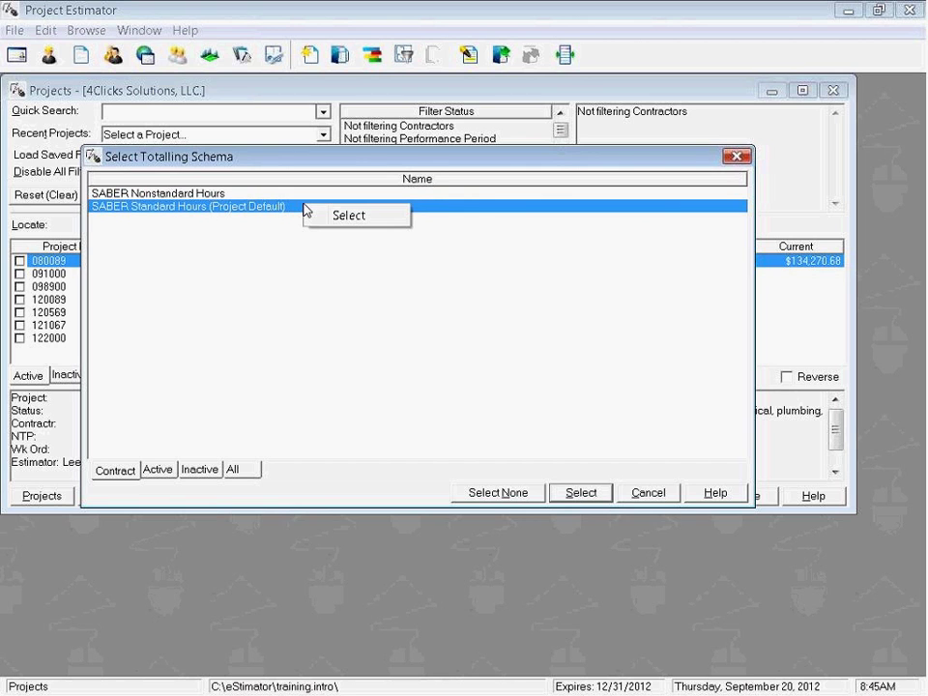
{"action": "left_click", "coordinate": [379, 218]}
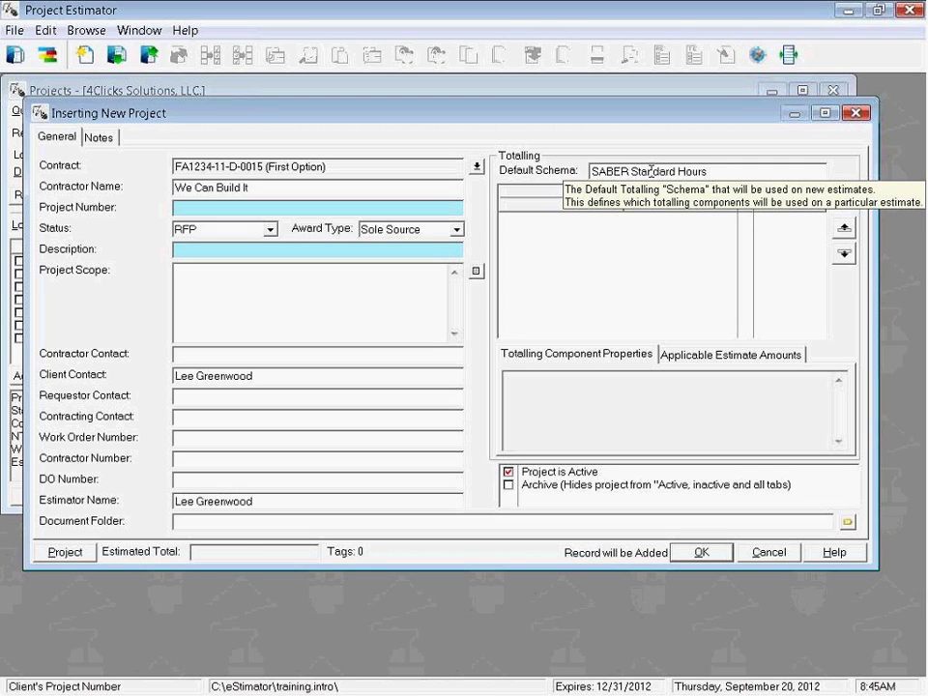
Step: Review the totalling schemas available for the new project's default schema, then return to the project form
{"action": "left_click", "coordinate": [721, 171]}
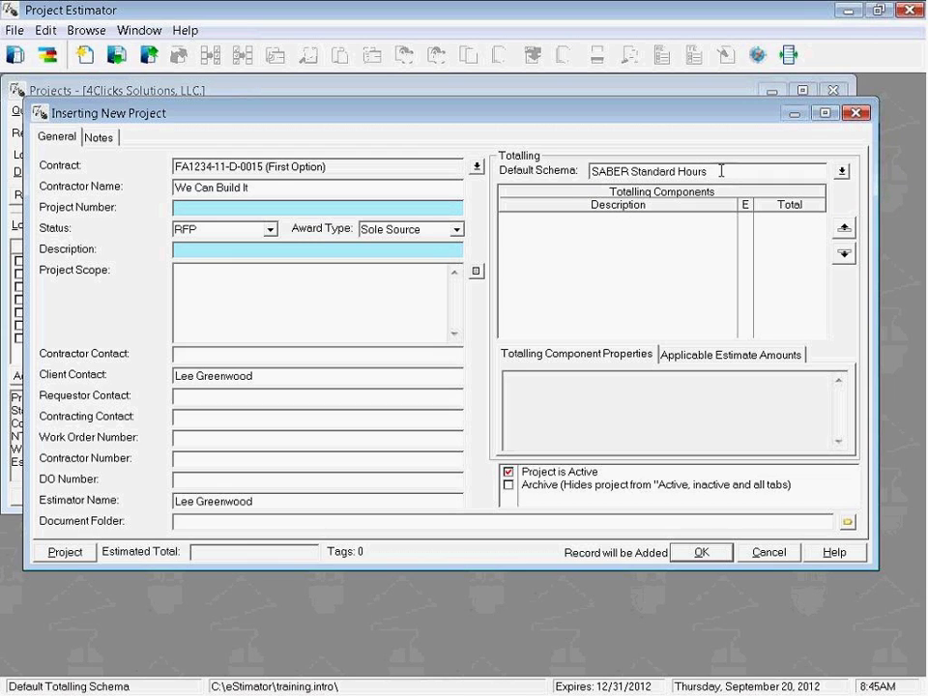
{"action": "left_click", "coordinate": [843, 174]}
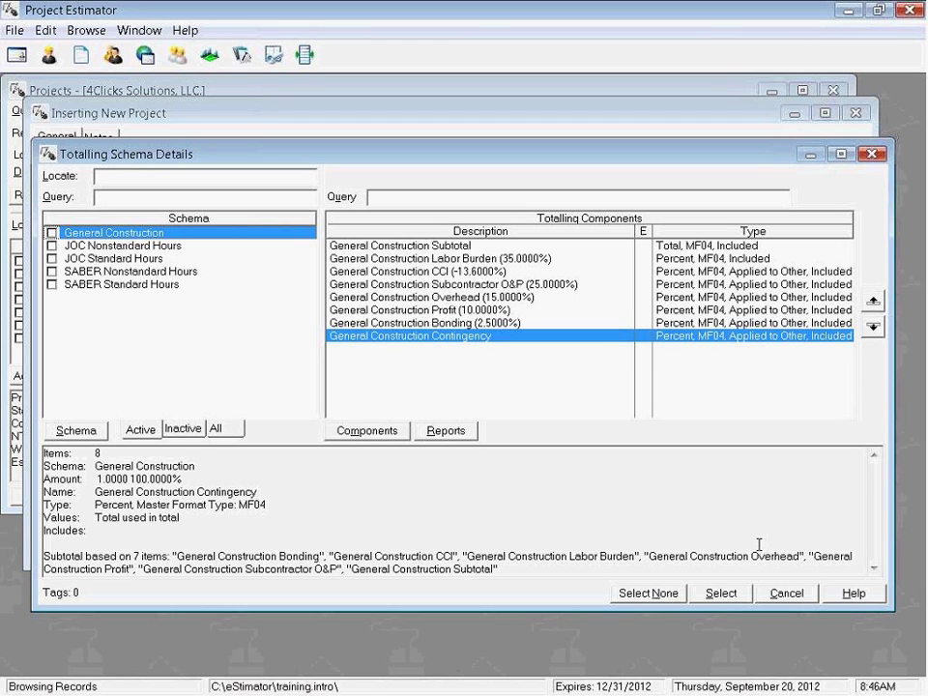
{"action": "left_click", "coordinate": [721, 592]}
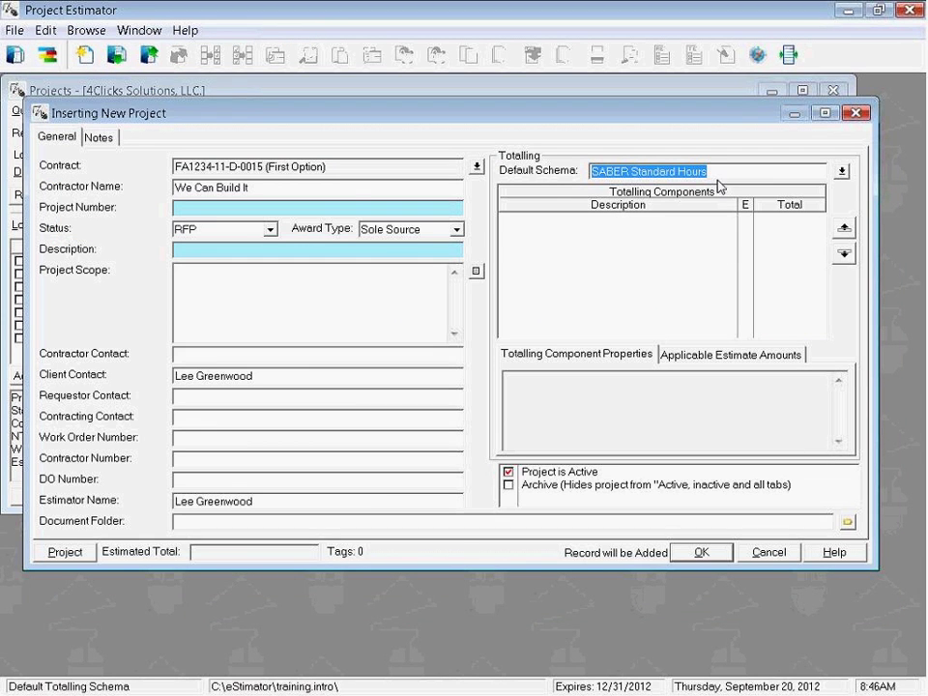
Step: Enter project number 121000 and the description "Construct New Building", and save the new project
{"action": "left_click", "coordinate": [320, 208]}
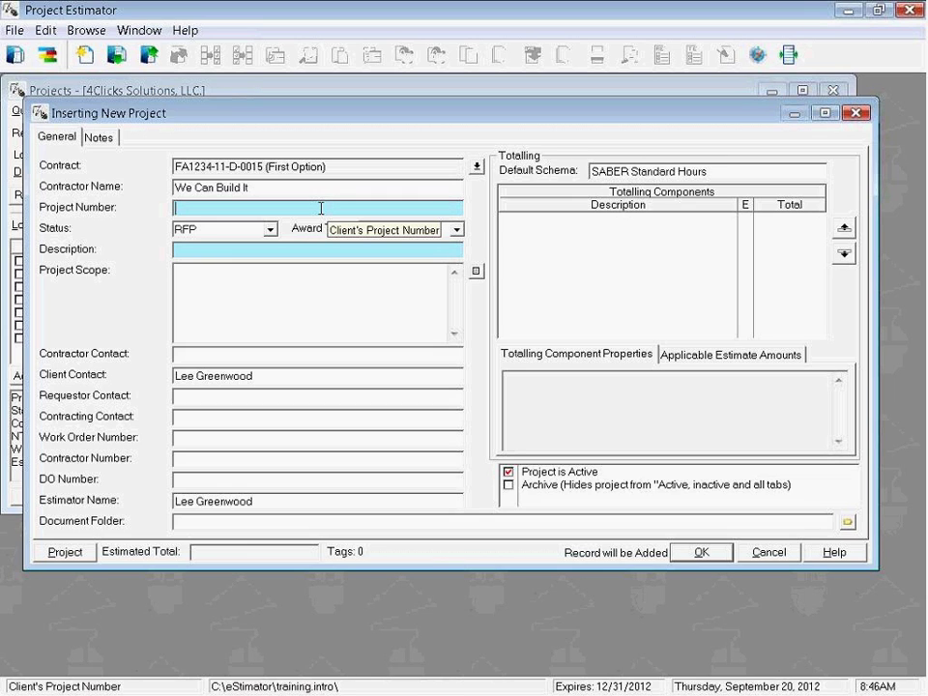
{"action": "type", "text": "121000"}
{"action": "key", "text": "Tab"}
{"action": "key", "text": "Tab"}
{"action": "type", "text": "Construc"}
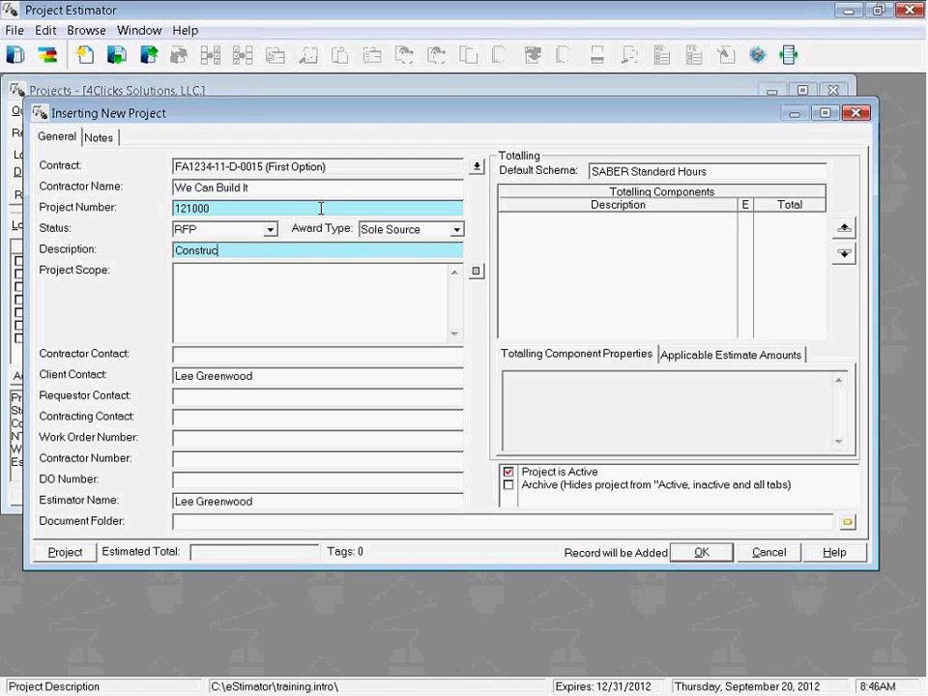
{"action": "type", "text": "t New Building"}
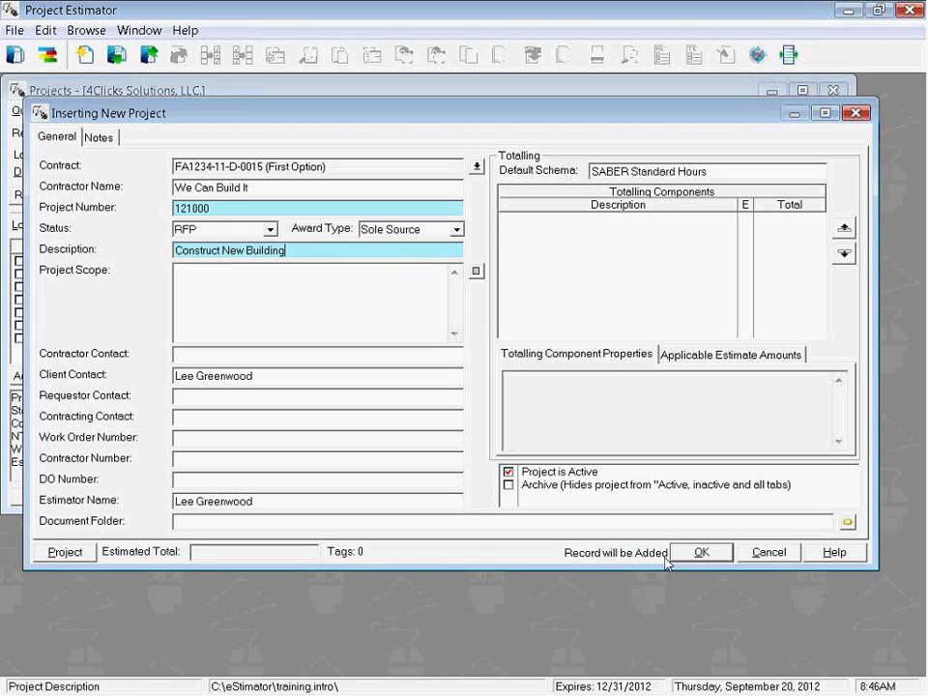
{"action": "left_click", "coordinate": [723, 558]}
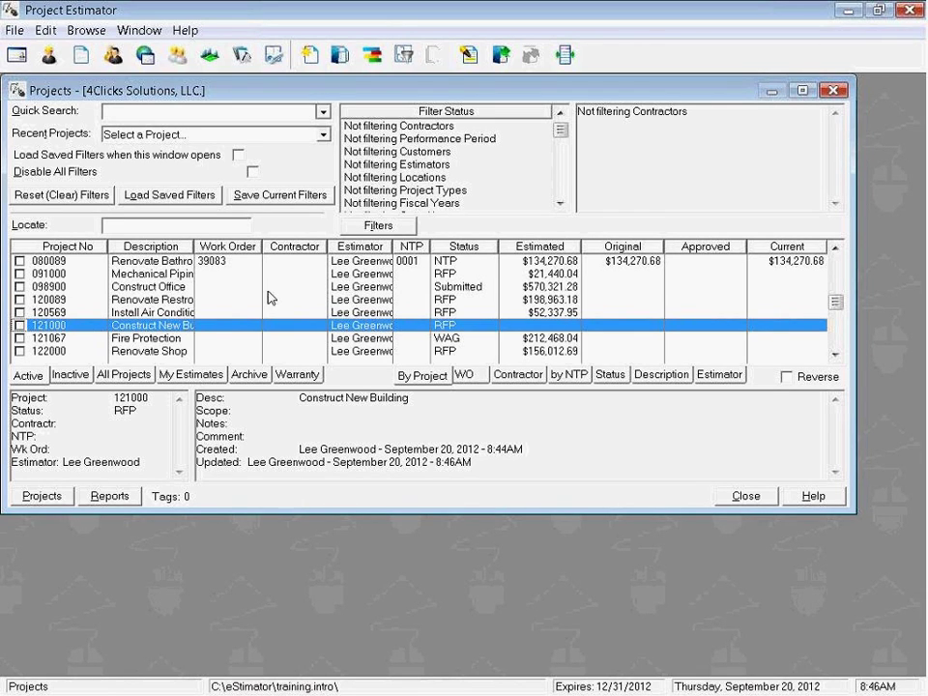
Step: Set the 2011 SABER First Option contract as the default performance period and leave the selection without inserting a project
{"action": "right_click", "coordinate": [282, 263]}
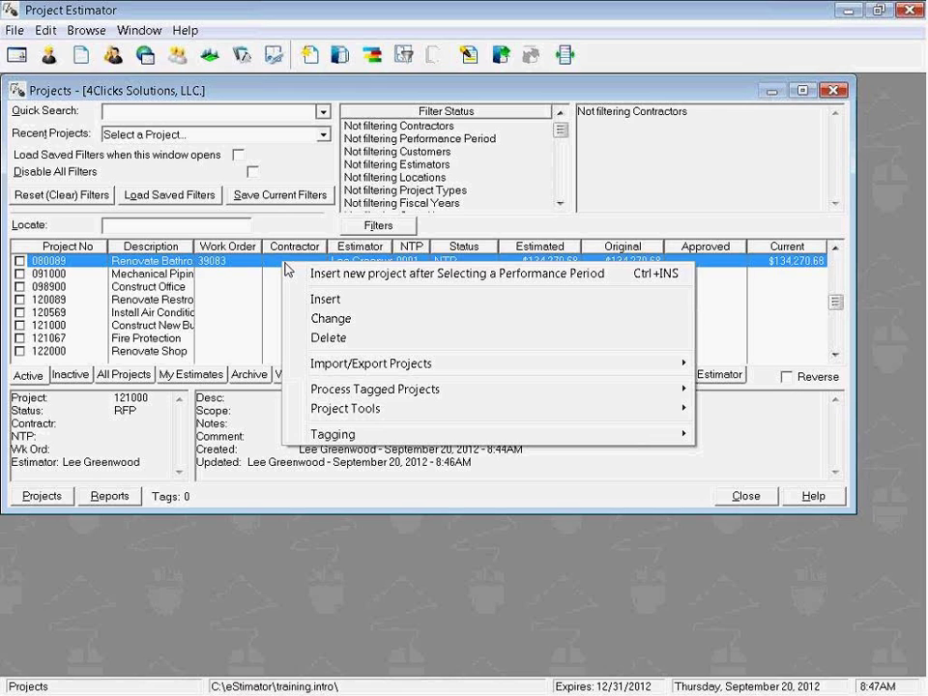
{"action": "left_click", "coordinate": [378, 304]}
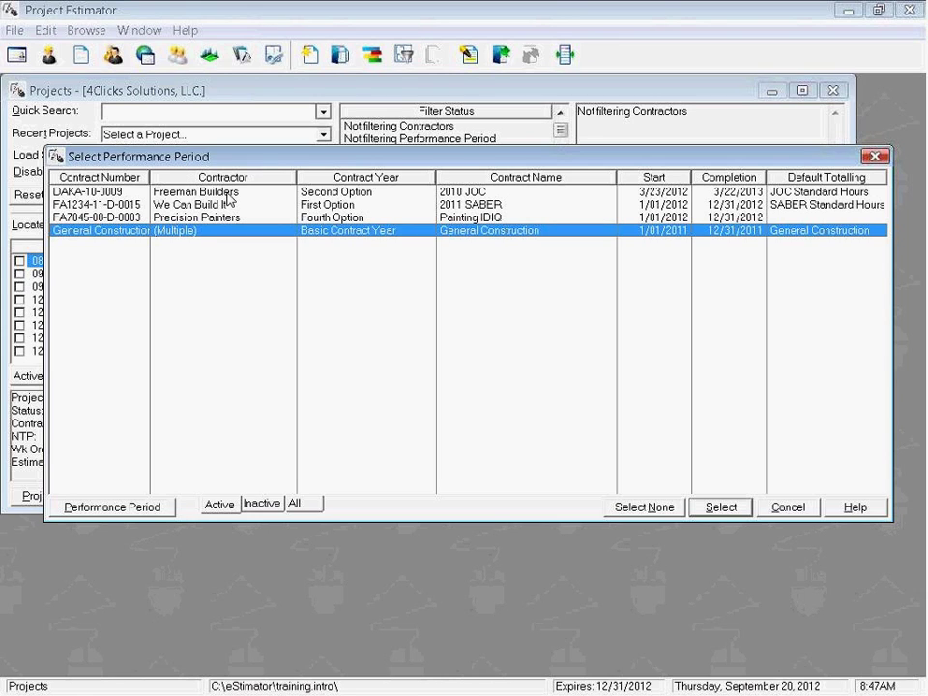
{"action": "left_click", "coordinate": [539, 207]}
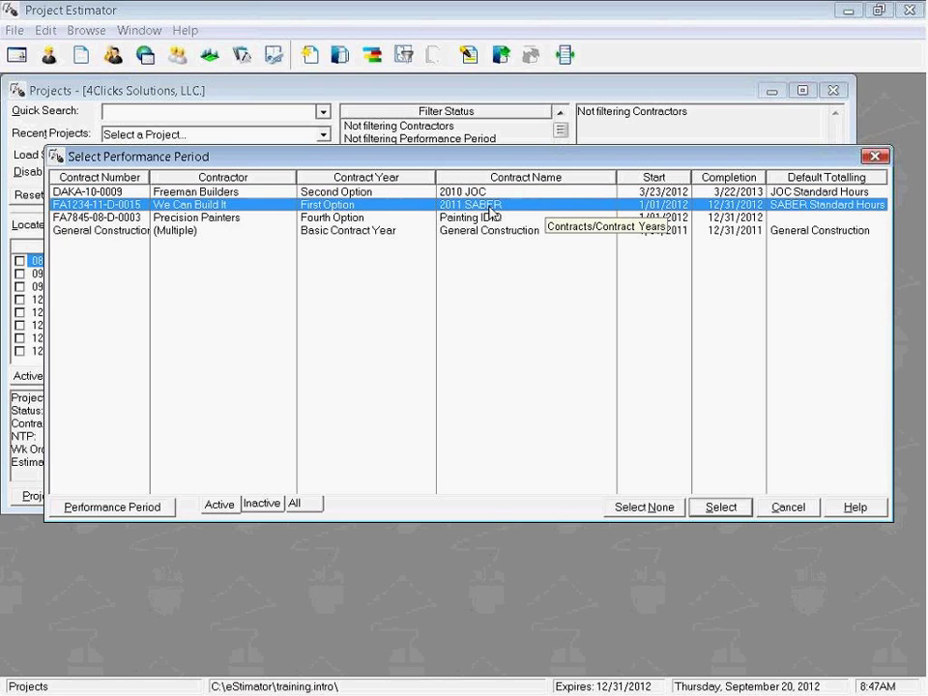
{"action": "right_click", "coordinate": [550, 212]}
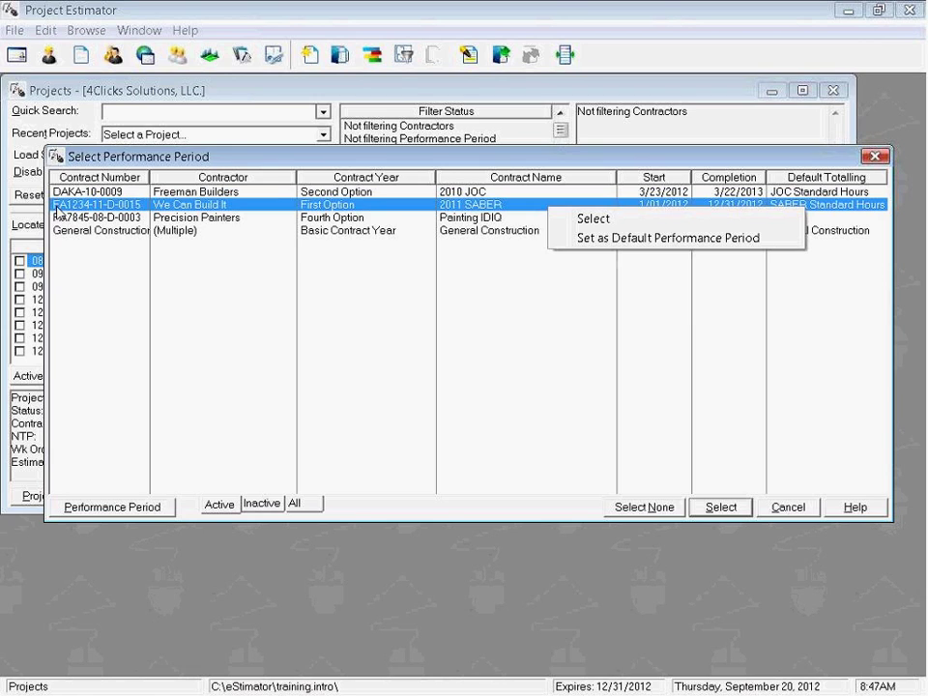
{"action": "left_click", "coordinate": [597, 238]}
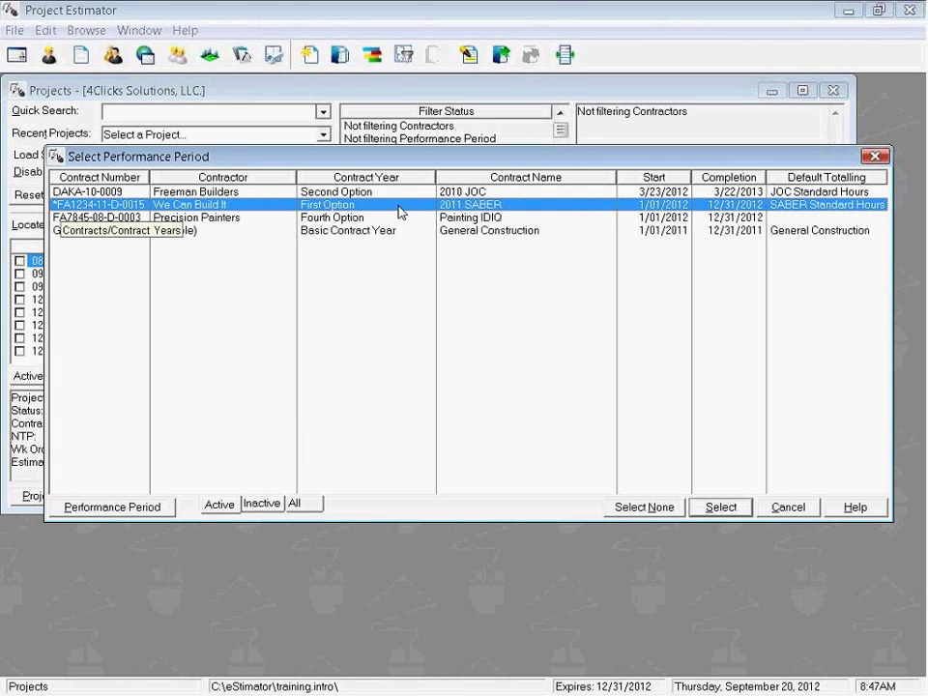
{"action": "left_click", "coordinate": [806, 507]}
{"action": "left_click", "coordinate": [476, 379]}
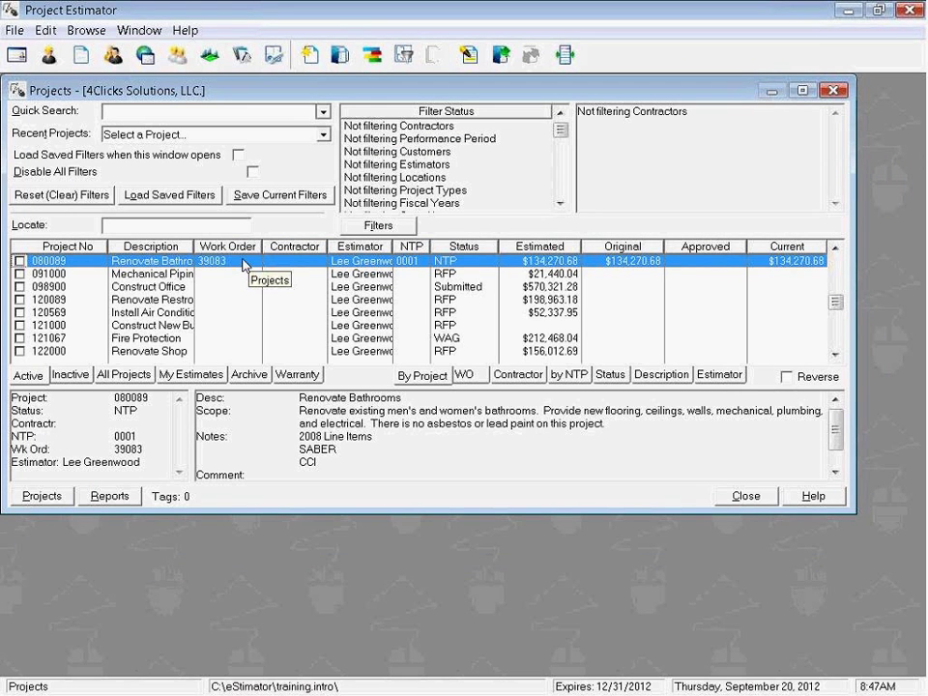
Step: Try inserting a project using the default performance period and the SABER Standard Hours schema, then cancel the new record
{"action": "right_click", "coordinate": [244, 265]}
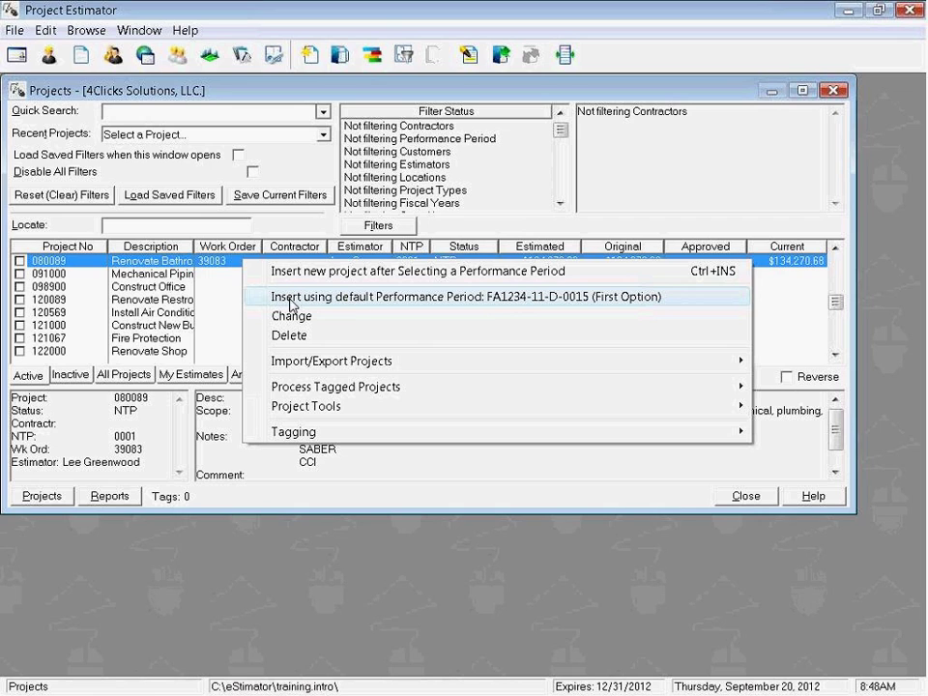
{"action": "left_click", "coordinate": [392, 305]}
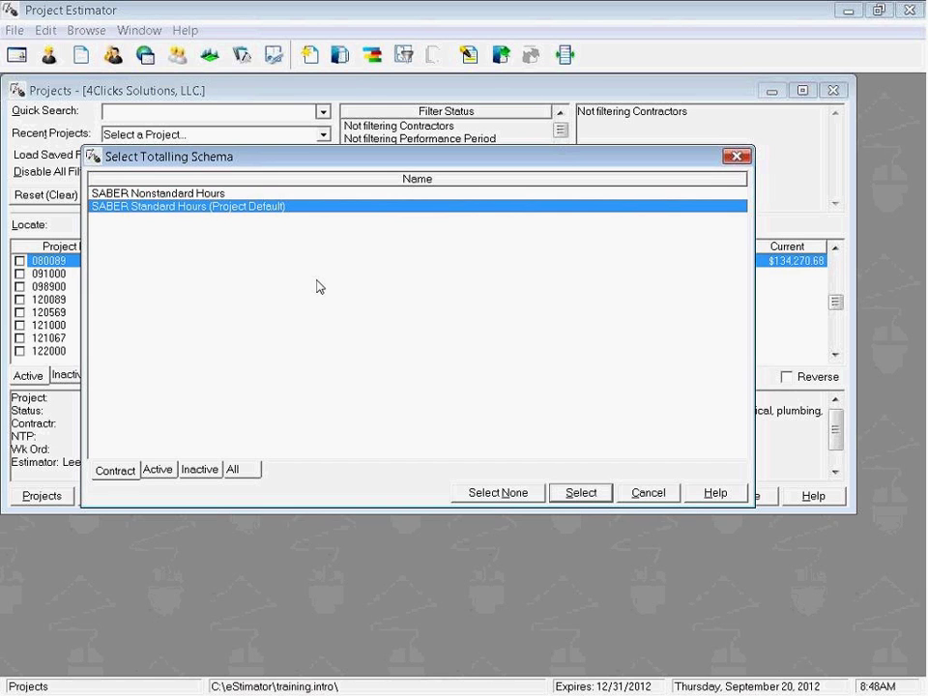
{"action": "double_click", "coordinate": [169, 207]}
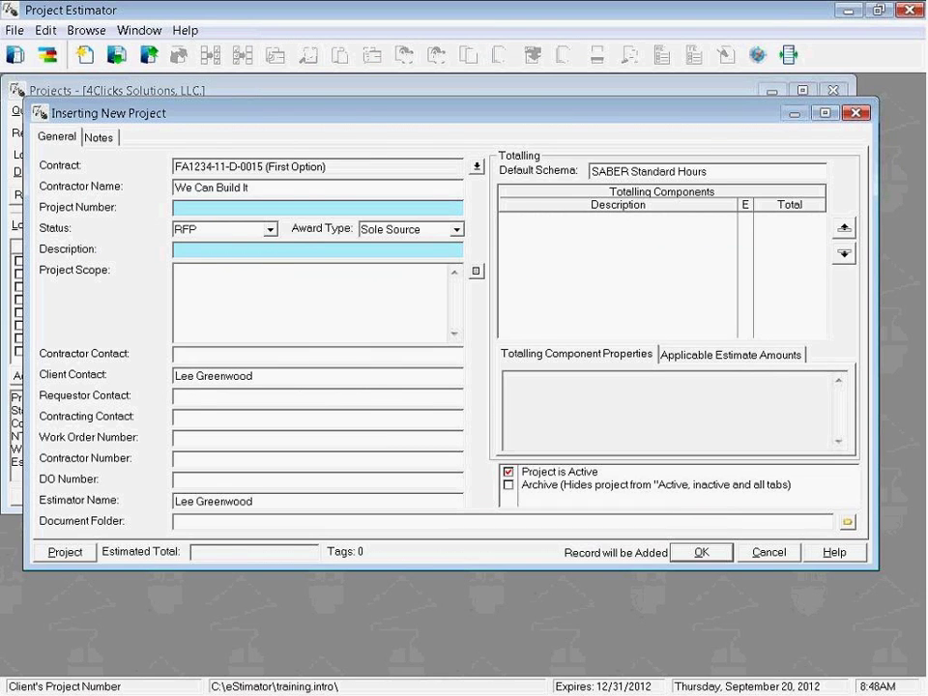
{"action": "key", "text": "Escape"}
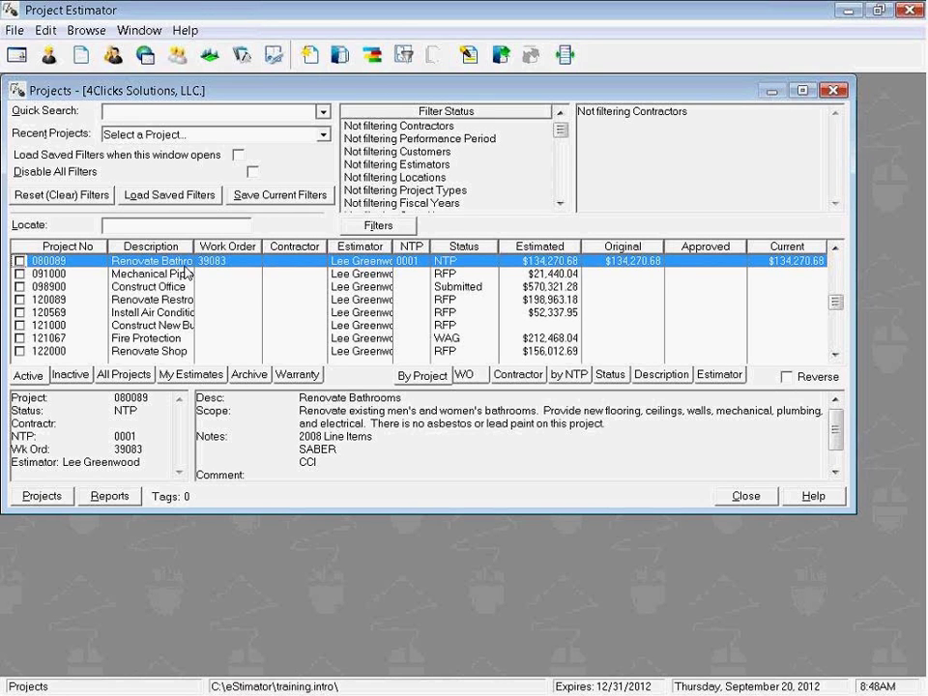
Step: Switch to Video.CreateProject.pdf in Adobe Acrobat Pro
{"action": "key", "text": "alt+Tab"}
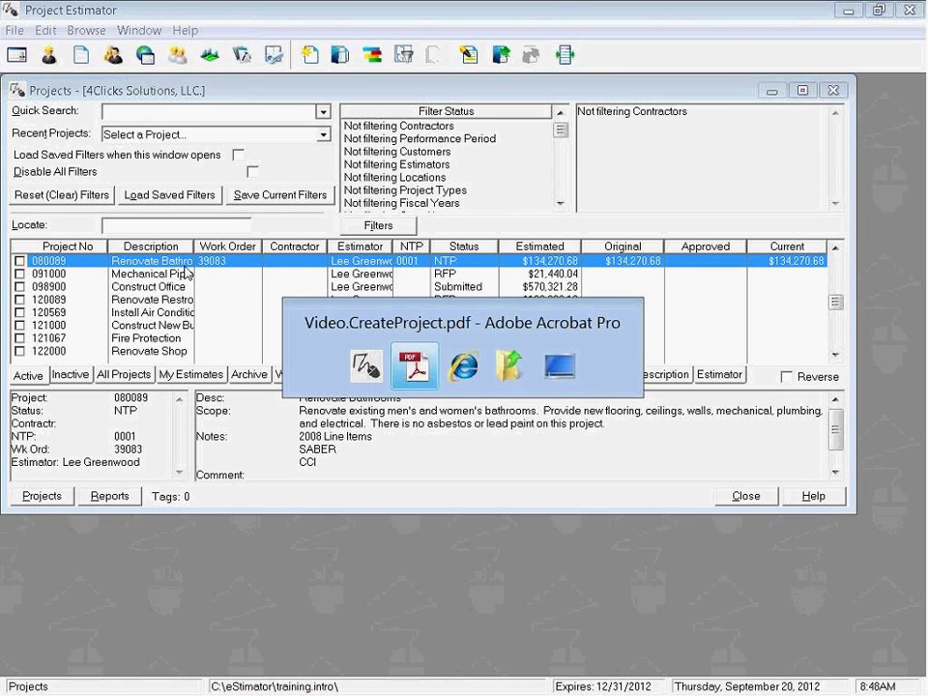